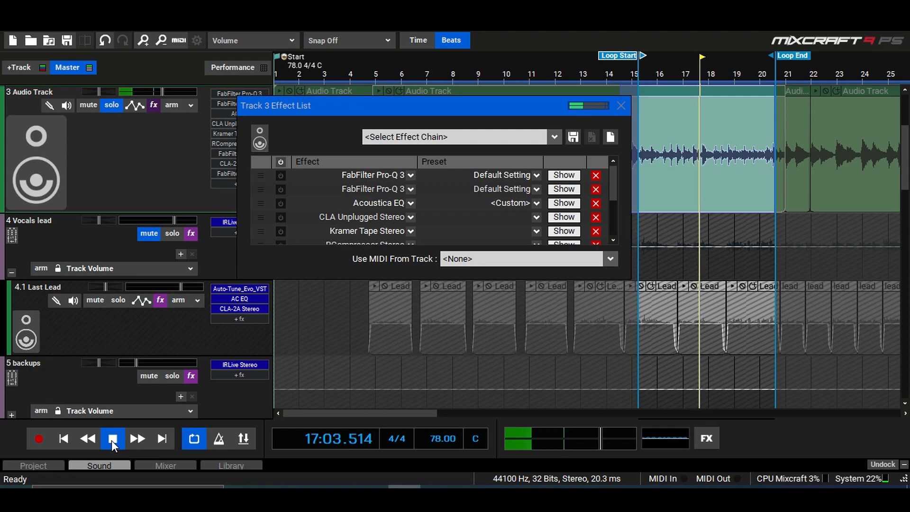
# - Switch on the entire track 3 effect chain and play the looped section from the start to hear the processed sound
pyautogui.click(112, 439)
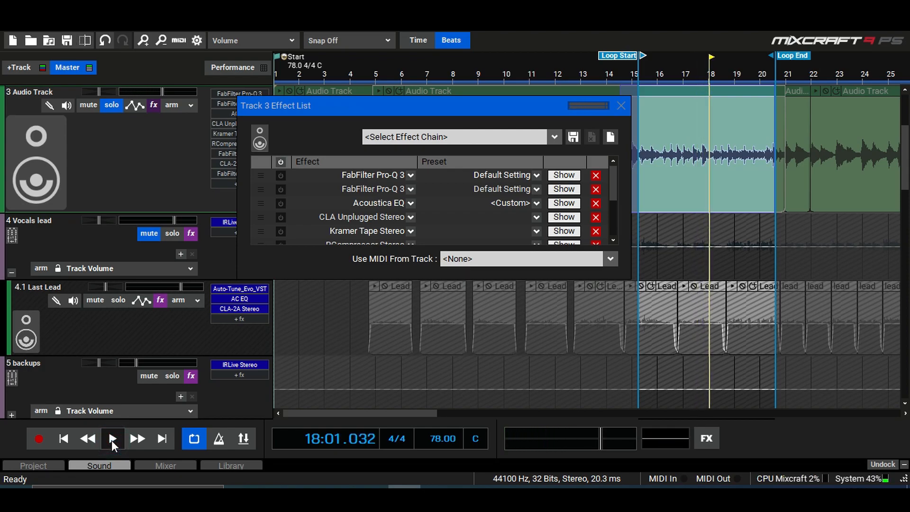
pyautogui.click(67, 440)
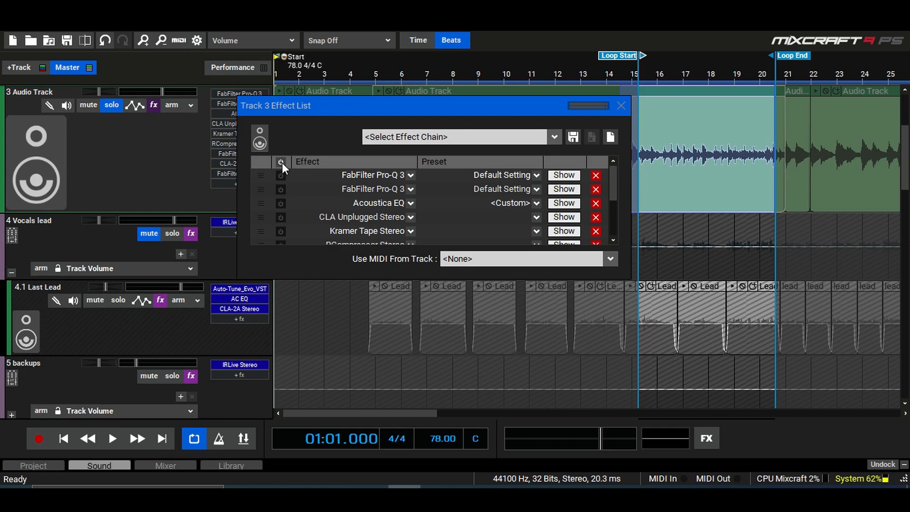
pyautogui.click(280, 163)
pyautogui.click(112, 439)
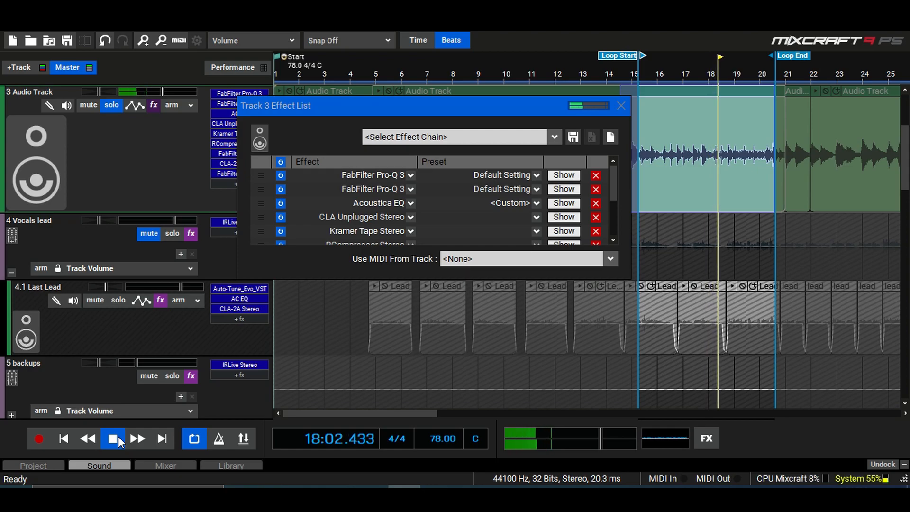
pyautogui.click(114, 439)
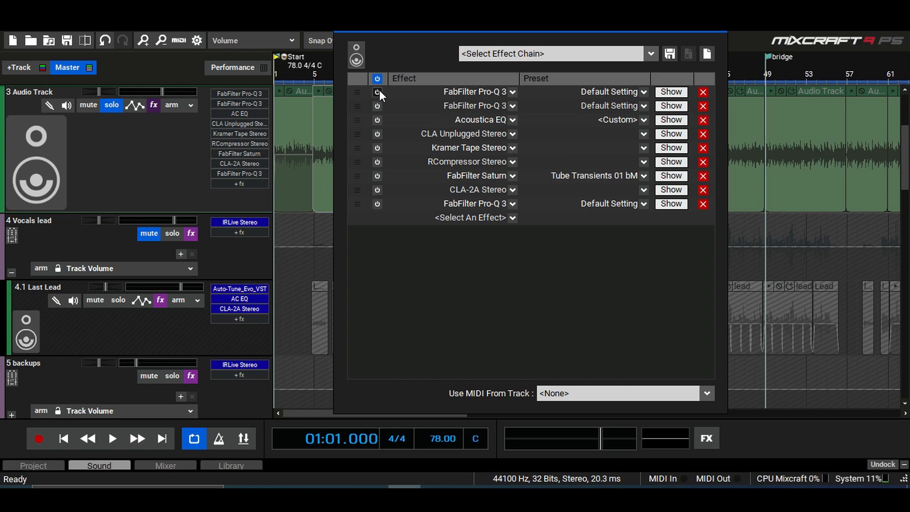
# - Play the looped section with every track 3 effect bypassed and close the track's effect list
pyautogui.click(114, 442)
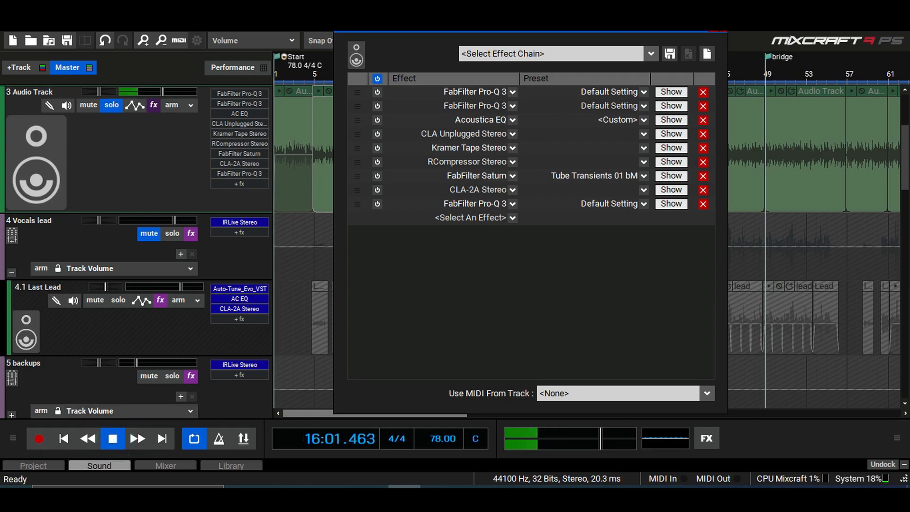
pyautogui.click(720, 31)
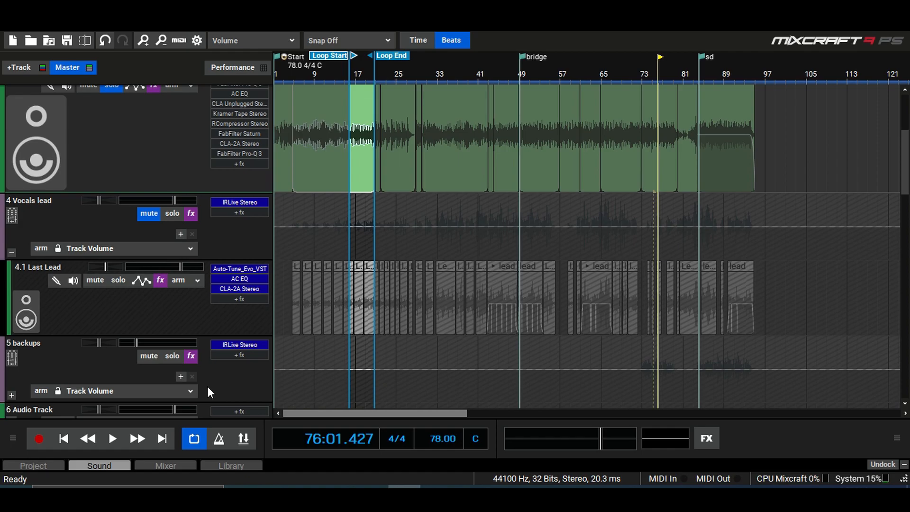
pyautogui.scroll(1, 58, 247)
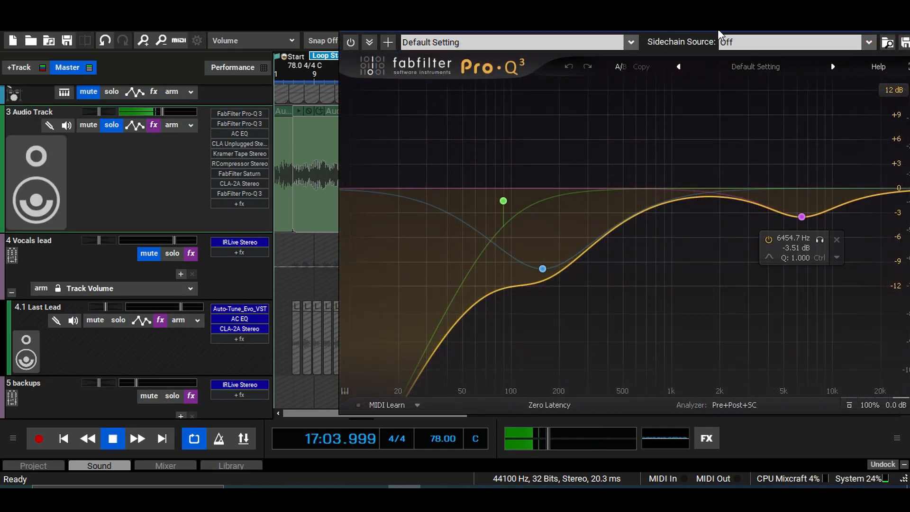
# - Enable the first two FabFilter Pro-Q 3 equalizers on track 3 during playback and close the equalizer window
pyautogui.moveTo(718, 34); pyautogui.dragTo(665, 34)
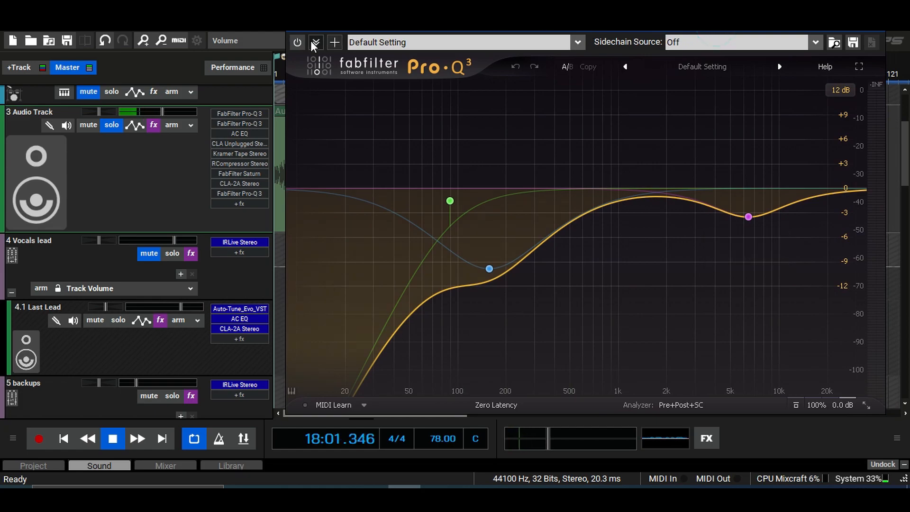
pyautogui.click(297, 42)
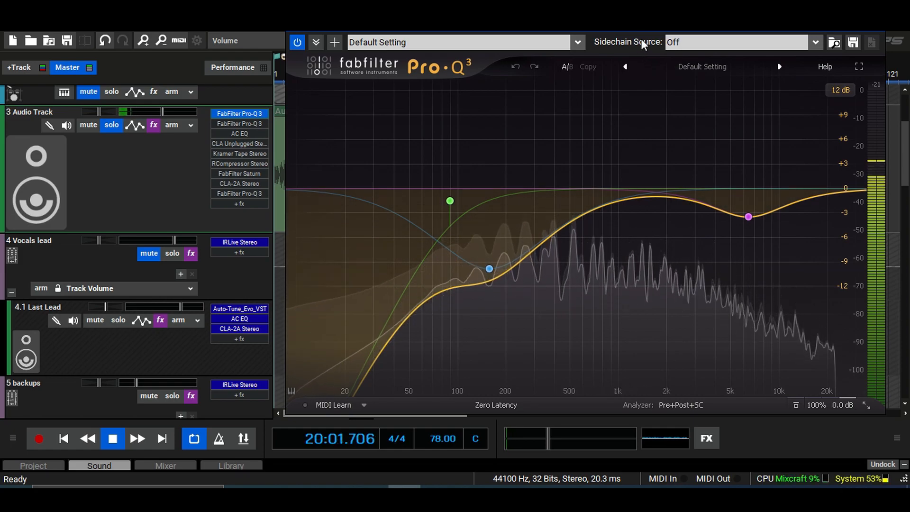
pyautogui.moveTo(643, 33); pyautogui.dragTo(595, 32)
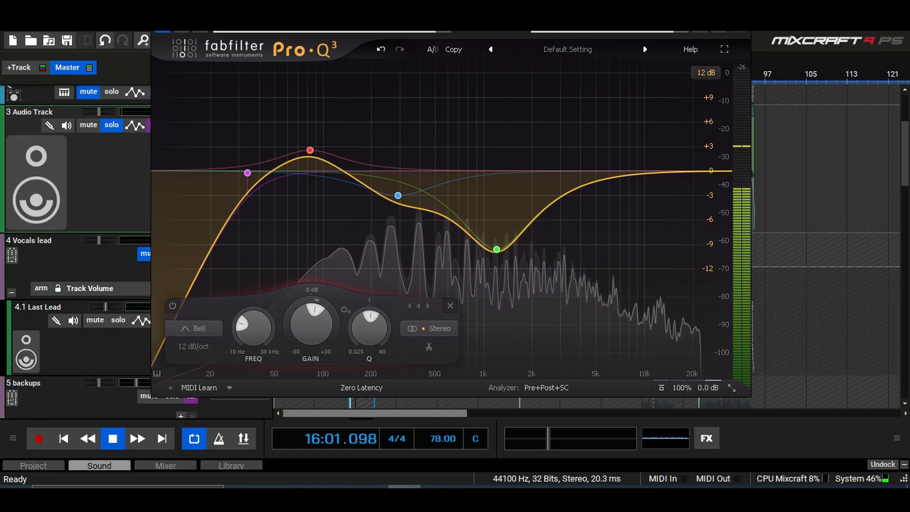
pyautogui.press('Escape')
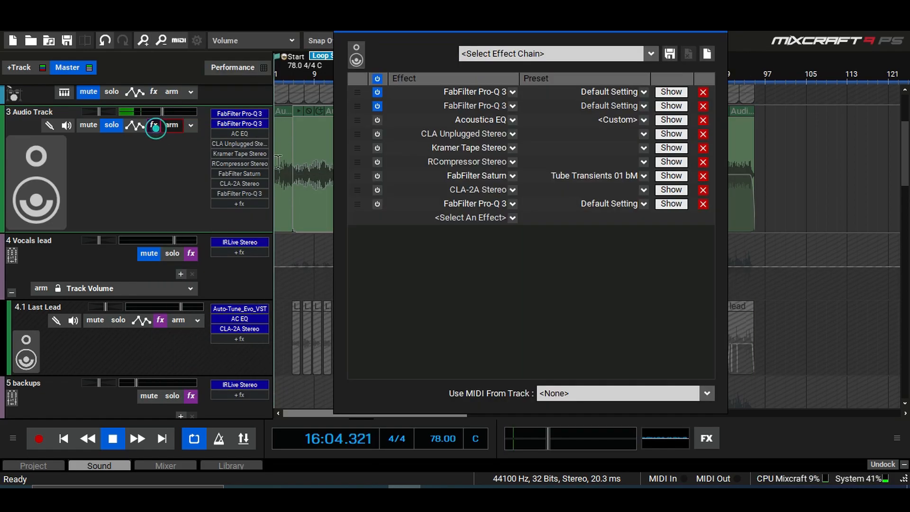
# - Compare track 3 with its first two Pro-Q 3 equalizers bypassed and re-enabled, and lower the master volume slightly
pyautogui.click(154, 124)
pyautogui.click(378, 106)
pyautogui.click(377, 92)
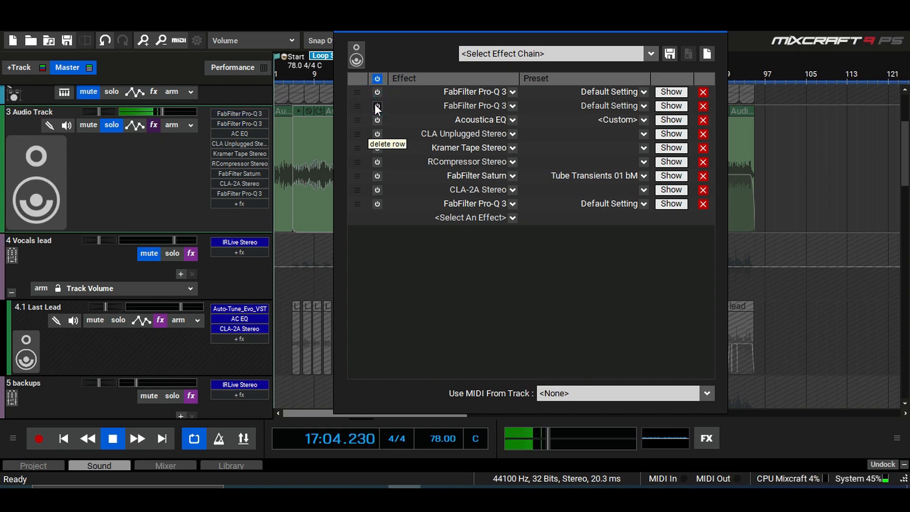
pyautogui.click(378, 106)
pyautogui.click(377, 92)
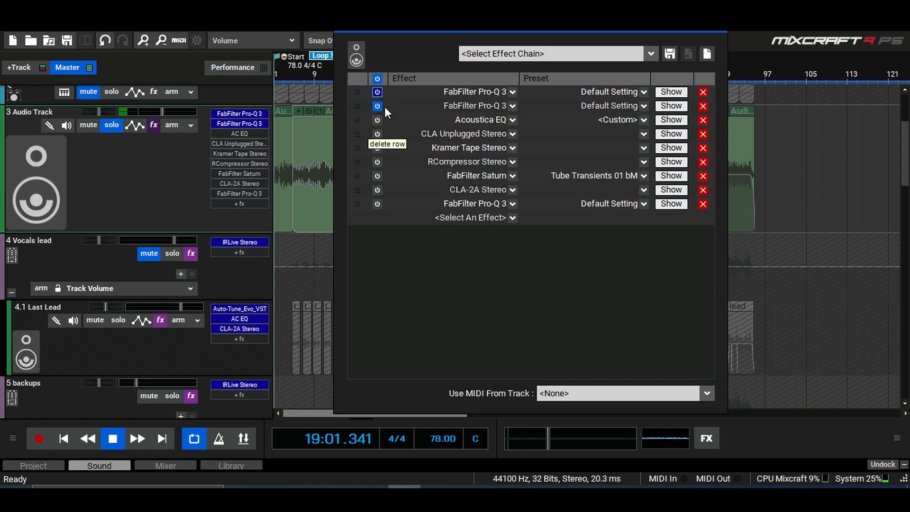
pyautogui.moveTo(550, 441)
pyautogui.mouseDown()
pyautogui.moveTo(626, 439)
pyautogui.moveTo(541, 441)
pyautogui.mouseUp()
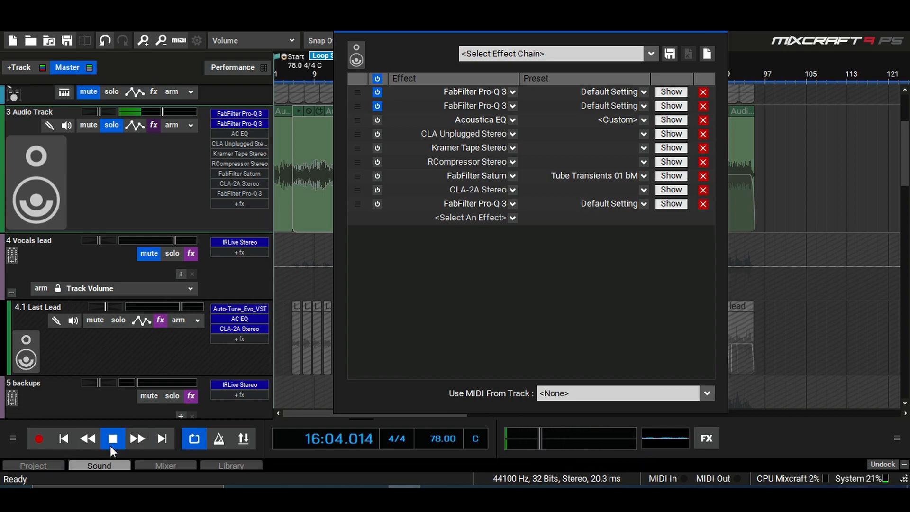
# - Enable the Acoustica EQ in the track 3 effect chain and close its window
pyautogui.click(674, 122)
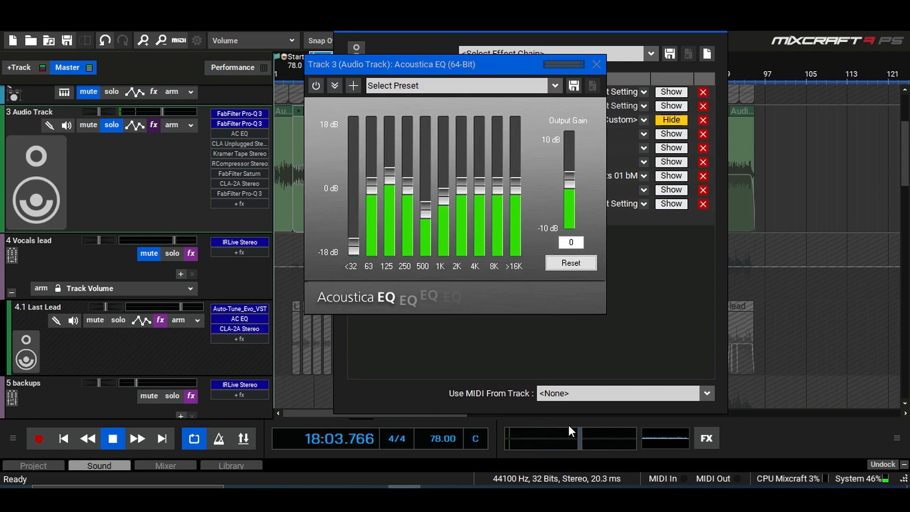
pyautogui.click(316, 85)
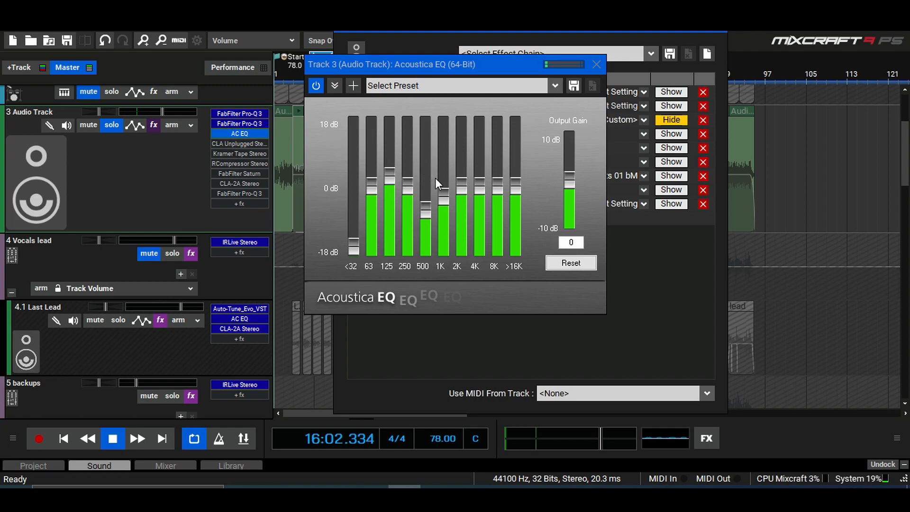
pyautogui.click(597, 64)
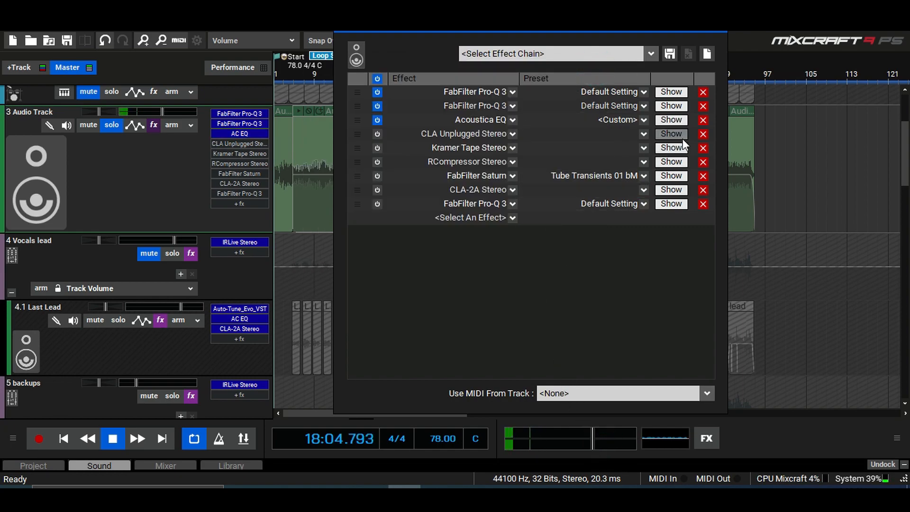
# - Enable CLA Unplugged Stereo in the track 3 effect chain and raise the master volume slightly
pyautogui.click(672, 133)
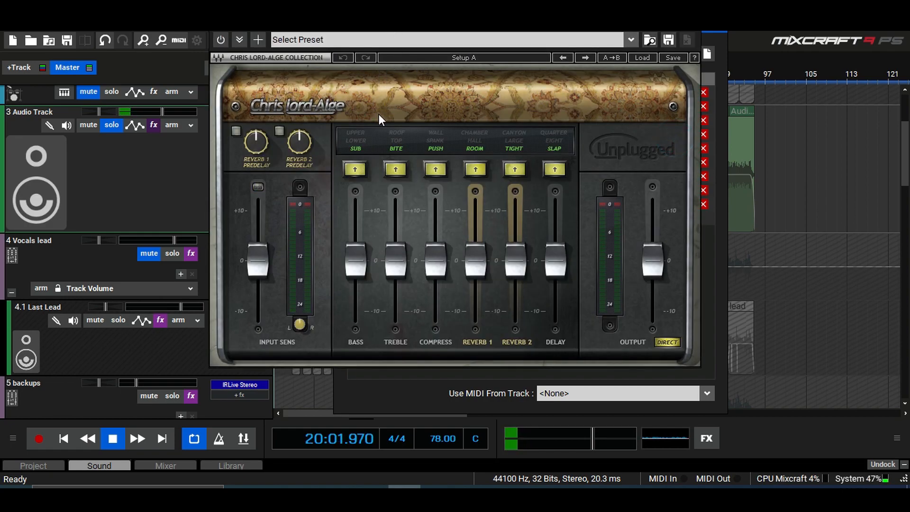
pyautogui.click(221, 40)
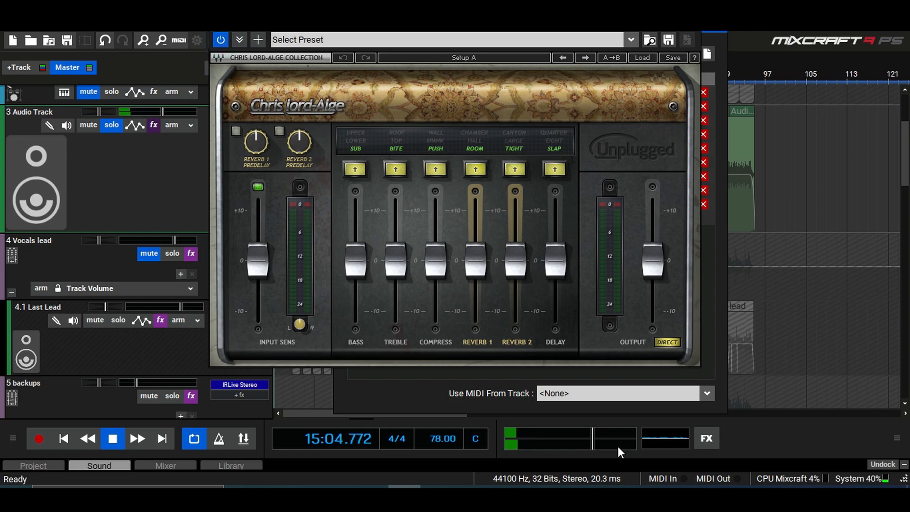
pyautogui.moveTo(593, 436); pyautogui.dragTo(612, 436)
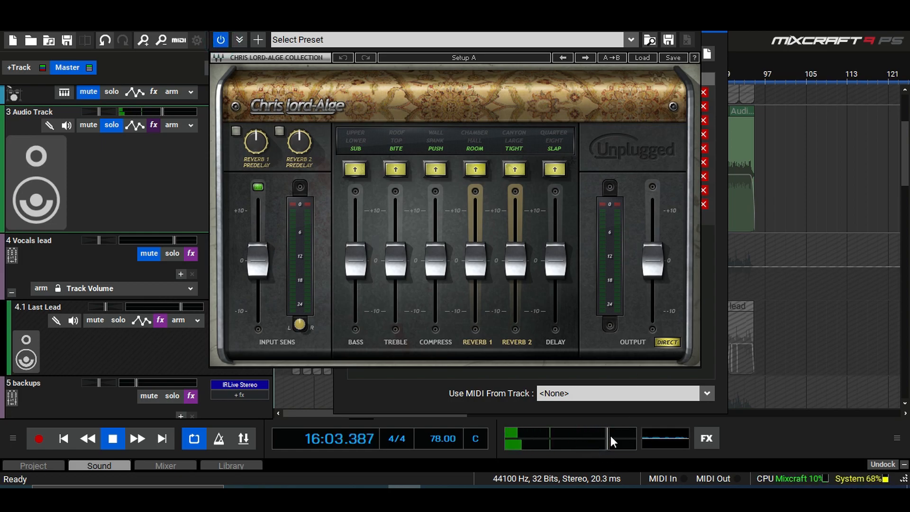
pyautogui.moveTo(612, 436)
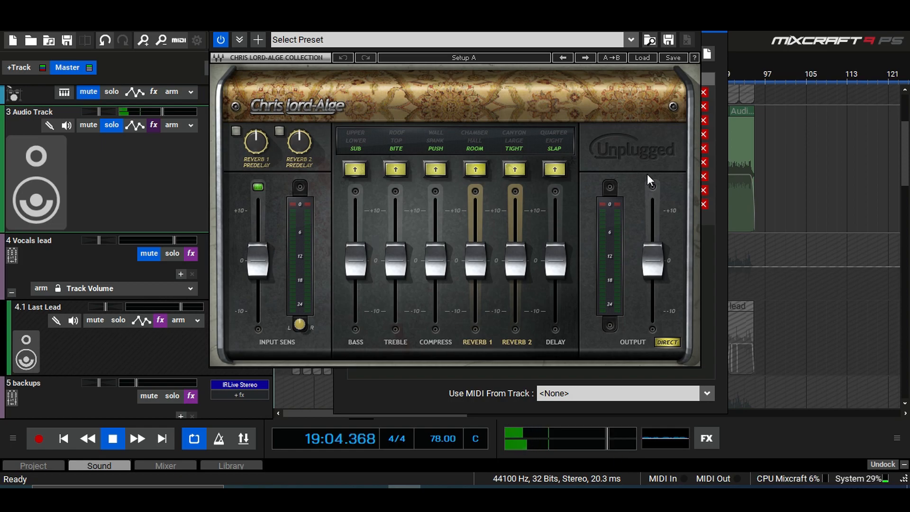
pyautogui.click(689, 40)
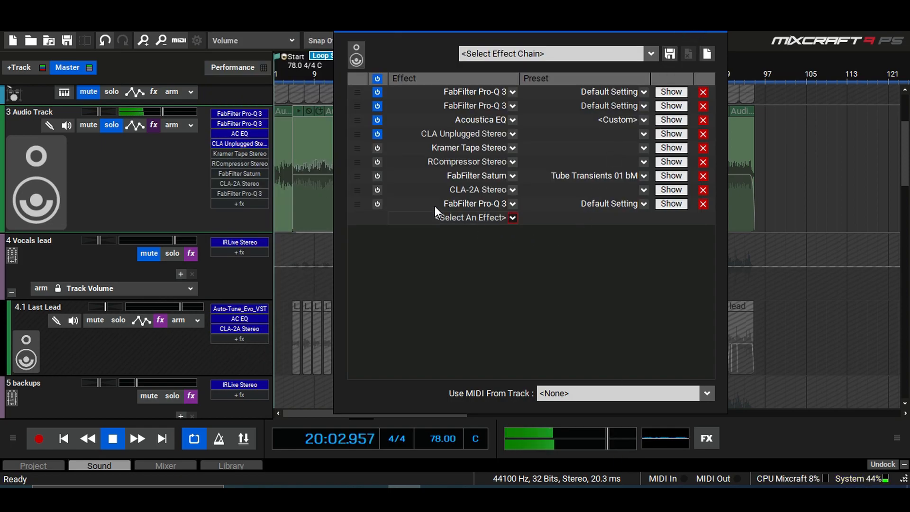
# - Enable Kramer Tape Stereo in the track 3 effect chain and look through its Acc Guitar factory presets
pyautogui.click(672, 148)
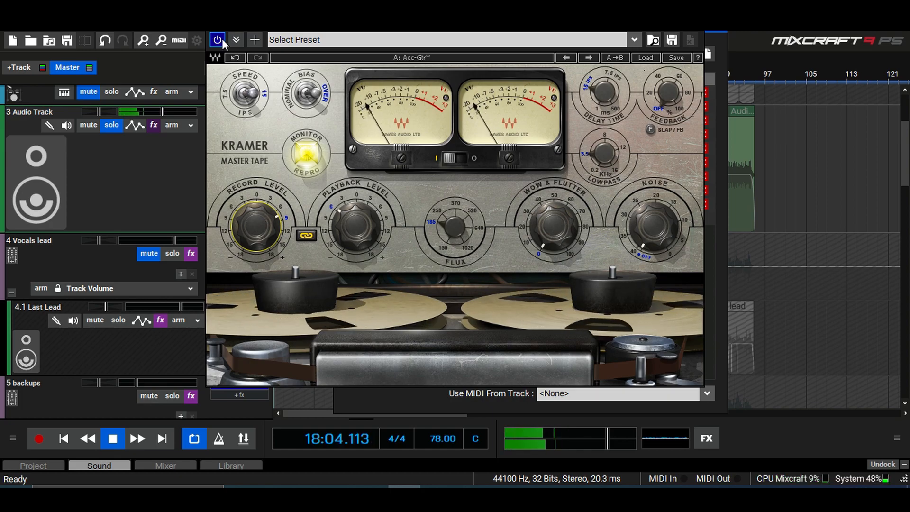
pyautogui.click(647, 58)
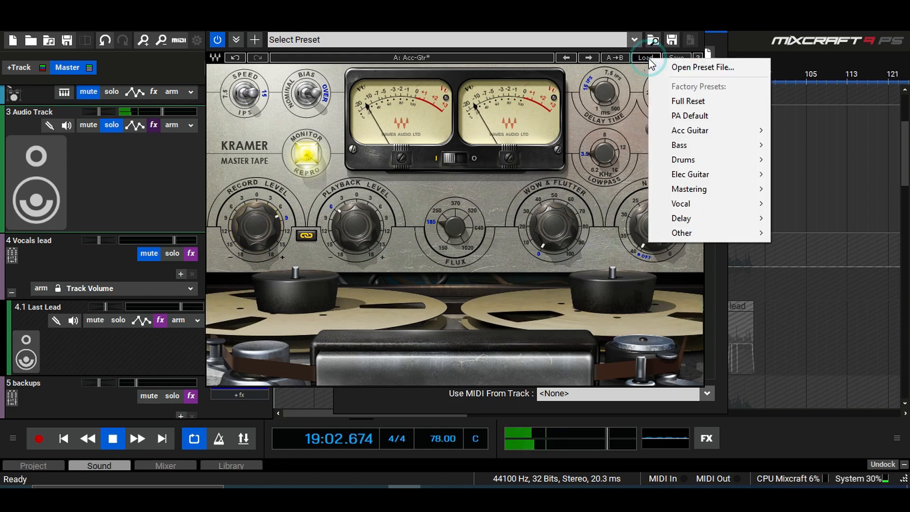
pyautogui.moveTo(669, 131)
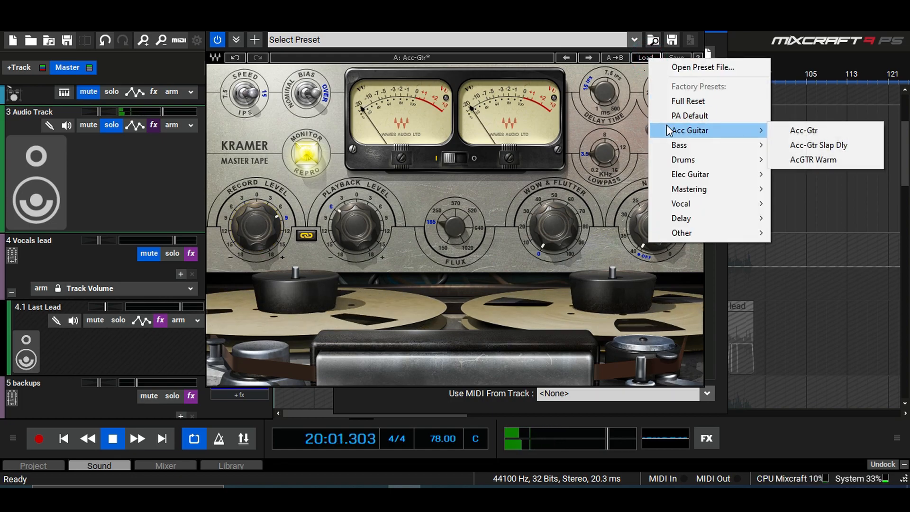
pyautogui.click(809, 131)
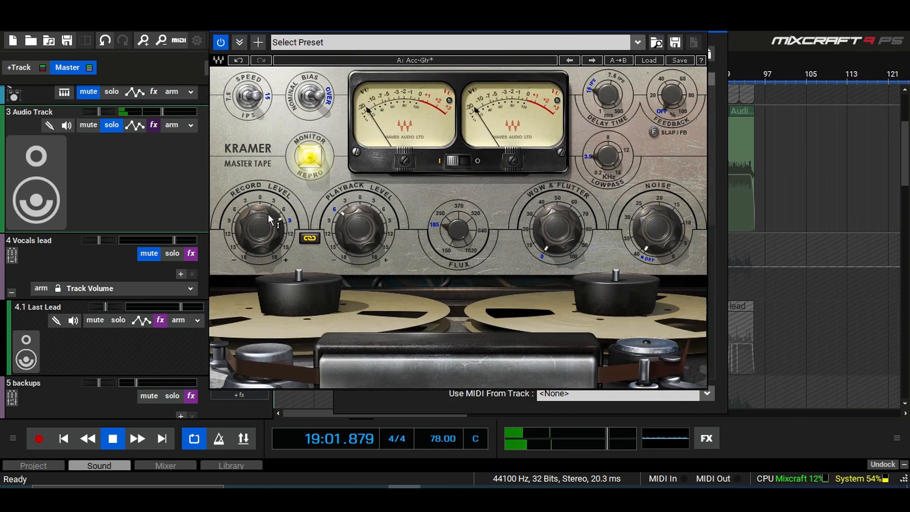
pyautogui.moveTo(243, 240)
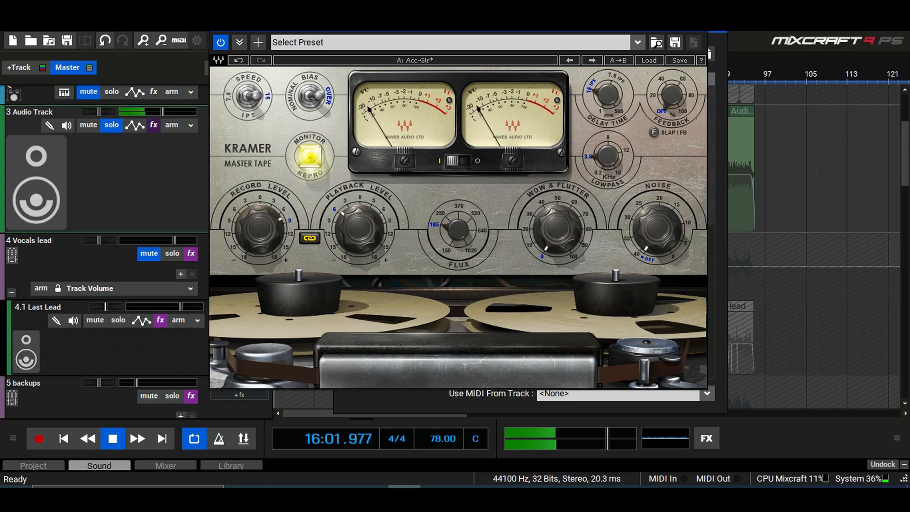
pyautogui.click(697, 31)
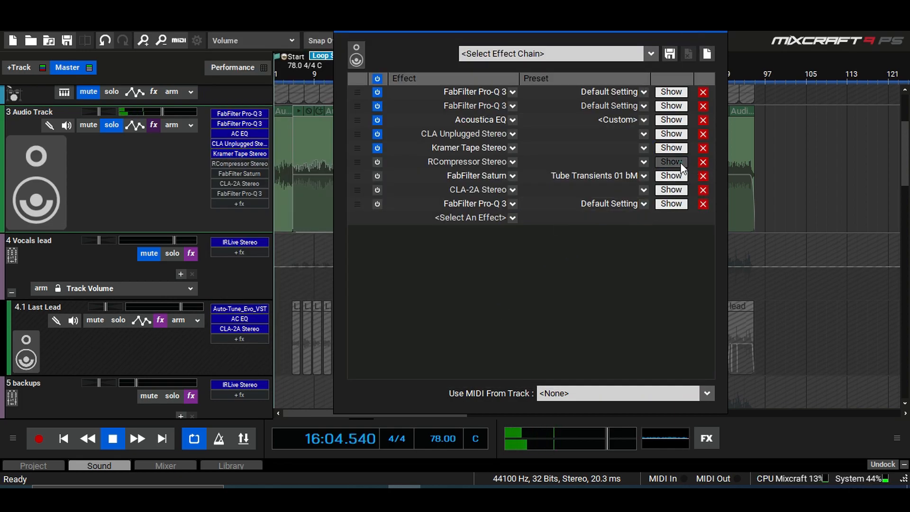
# - Enable RCompressor Stereo in the track 3 effect chain and close its window
pyautogui.click(671, 162)
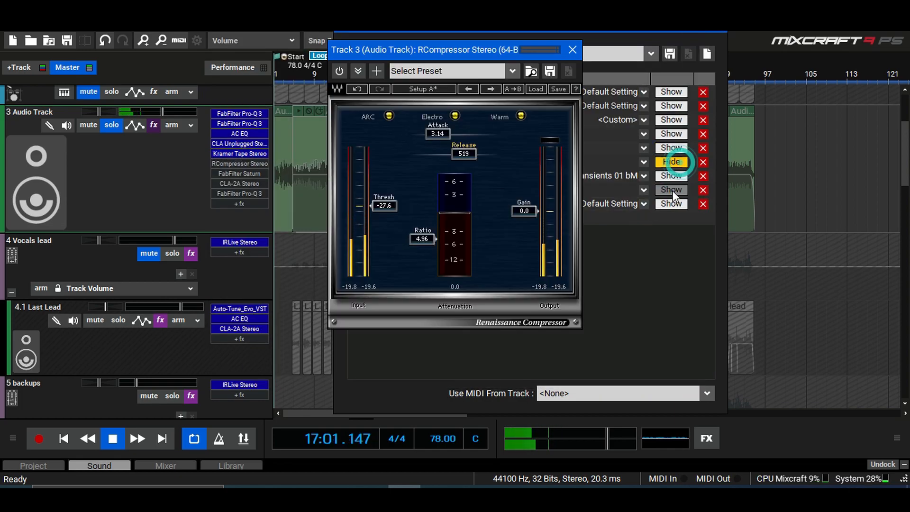
pyautogui.click(339, 72)
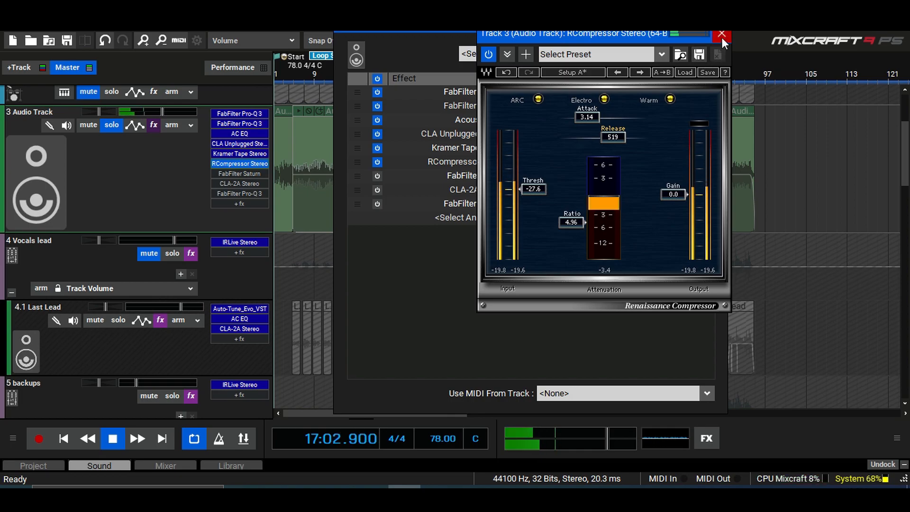
pyautogui.click(722, 35)
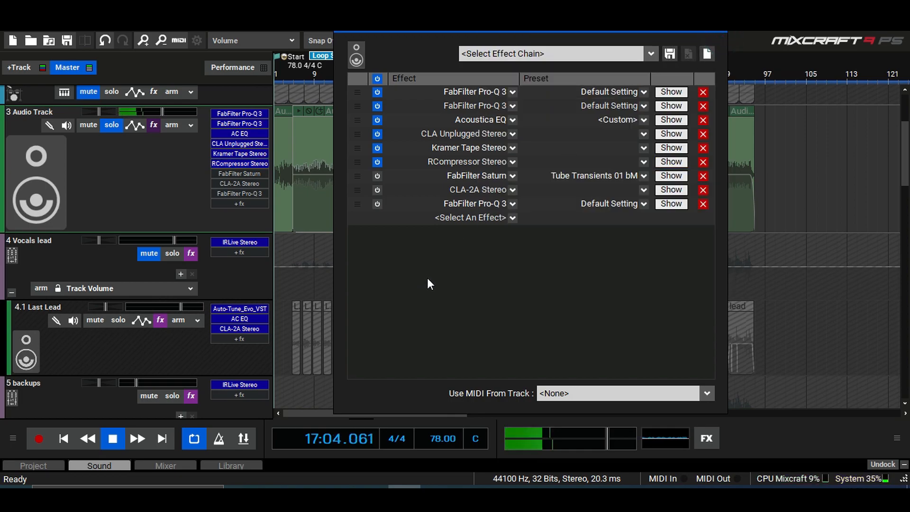
# - Enable FabFilter Saturn on track 3, comparing the sound with it bypassed and active, and leave it on
pyautogui.click(666, 176)
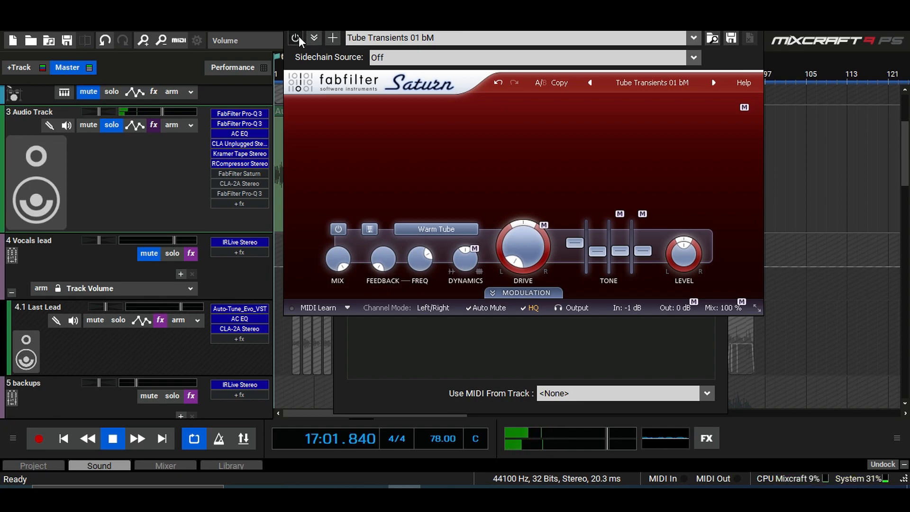
pyautogui.click(296, 38)
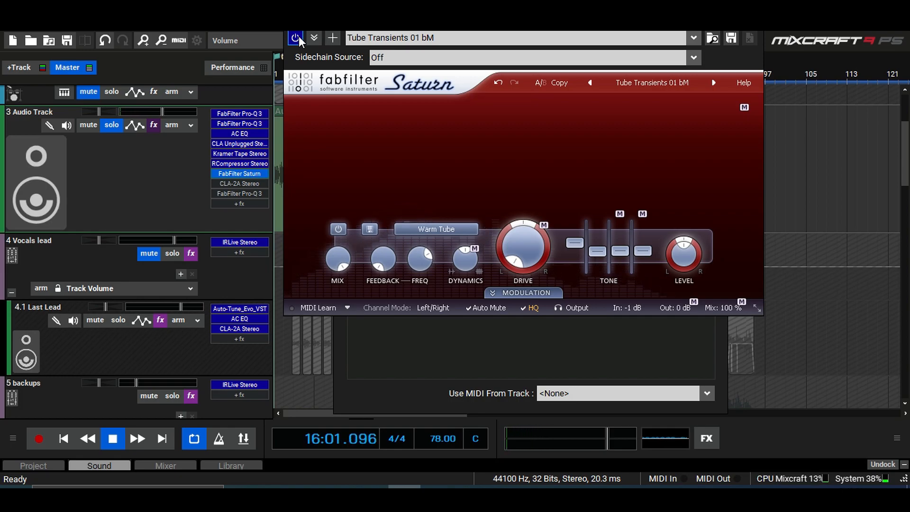
pyautogui.click(297, 39)
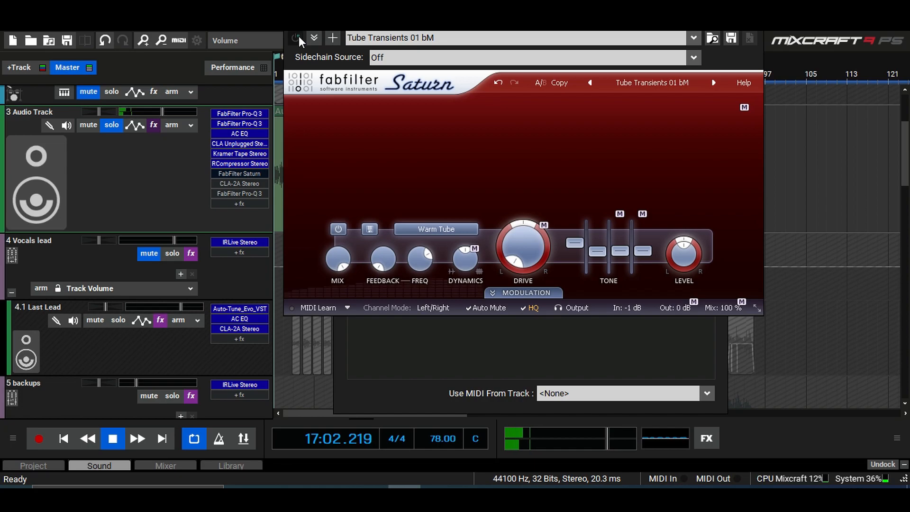
pyautogui.click(297, 38)
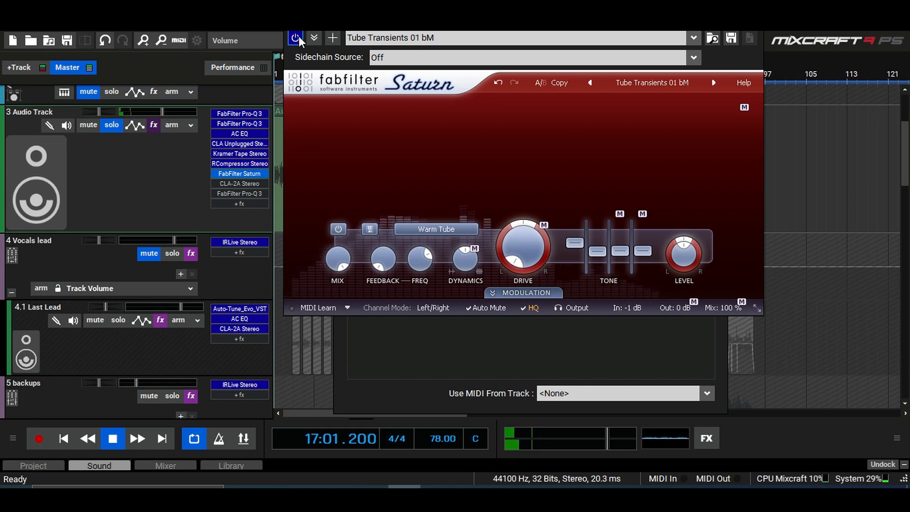
# - Close the FabFilter Saturn window and enable CLA-2A Stereo in the track 3 effect chain
pyautogui.click(297, 38)
pyautogui.click(750, 34)
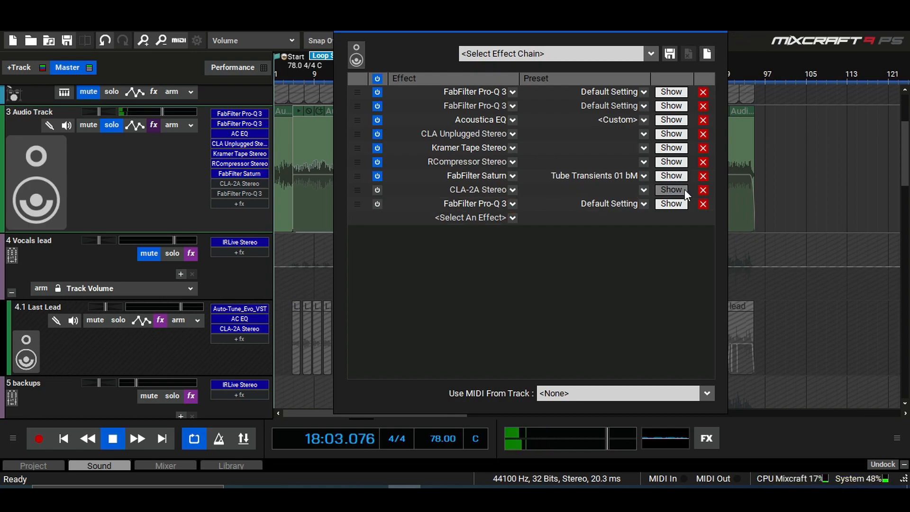
pyautogui.click(682, 190)
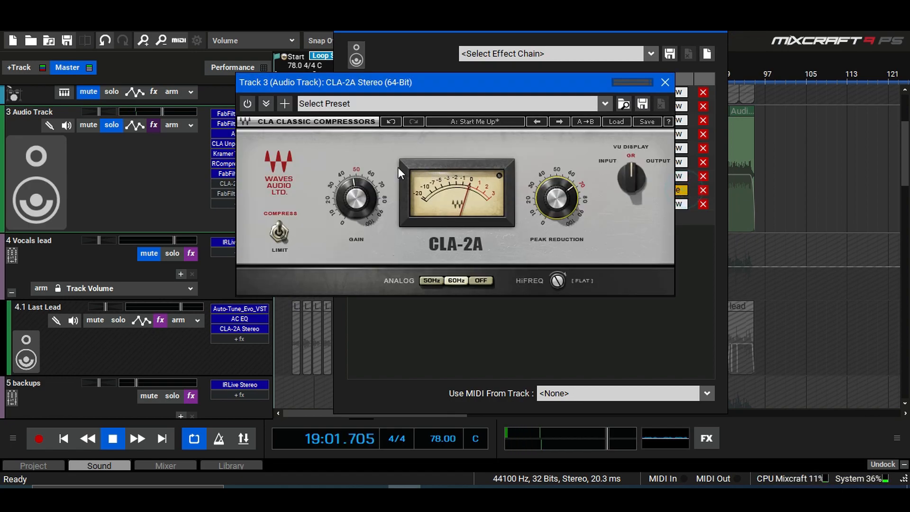
pyautogui.click(248, 101)
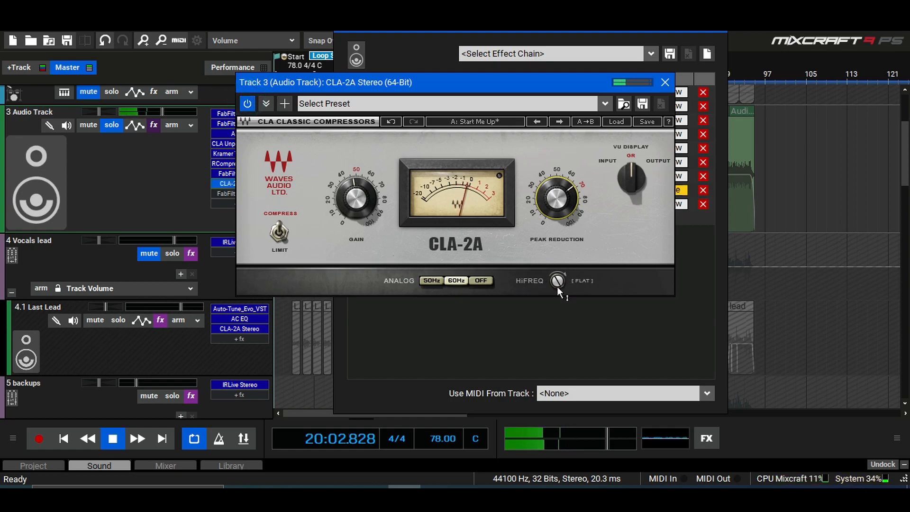
# - Set the CLA-2A compressor's Analog option to Off and close its window
pyautogui.moveTo(557, 286)
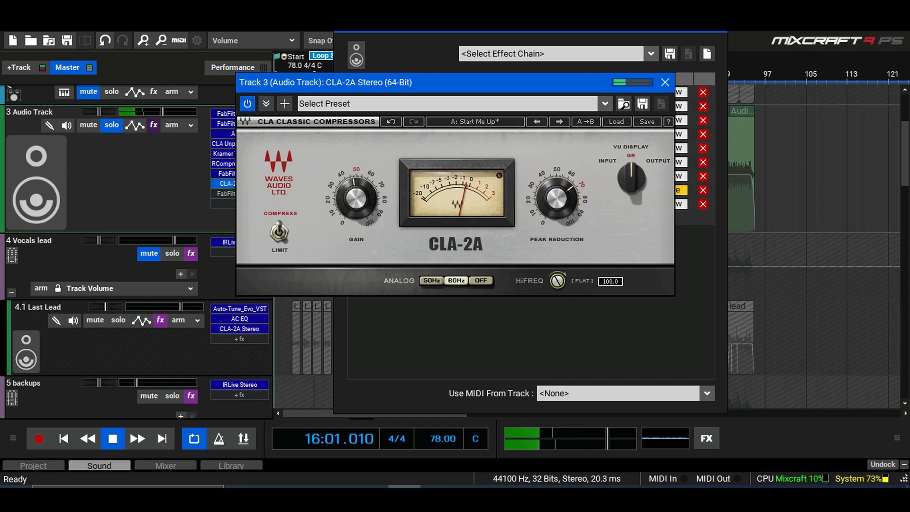
pyautogui.click(558, 281)
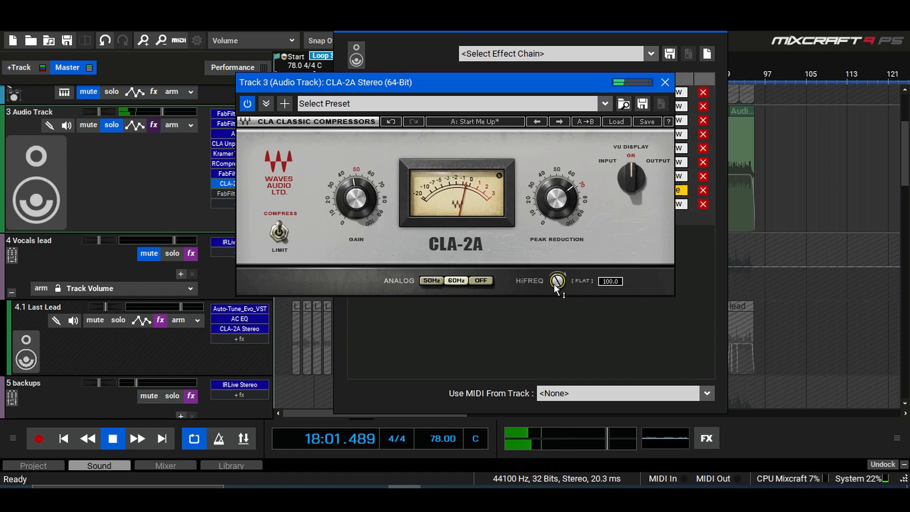
pyautogui.click(484, 281)
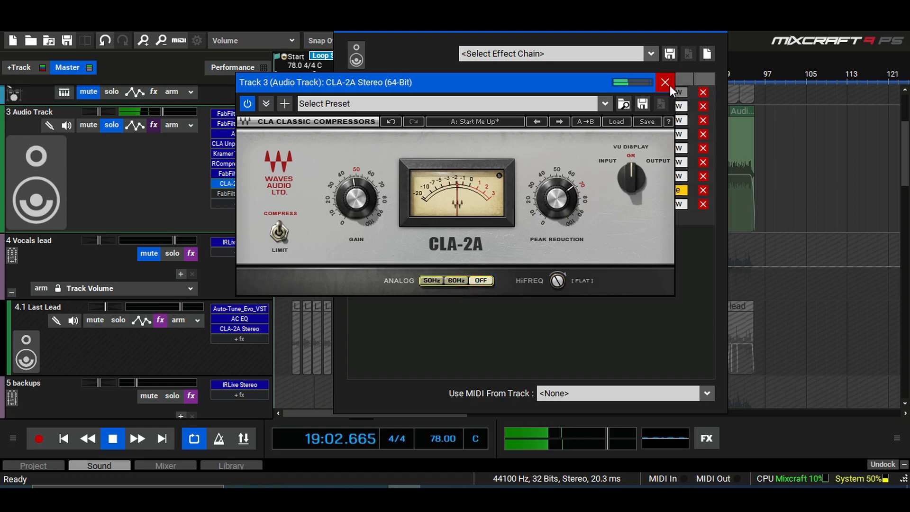
pyautogui.click(666, 82)
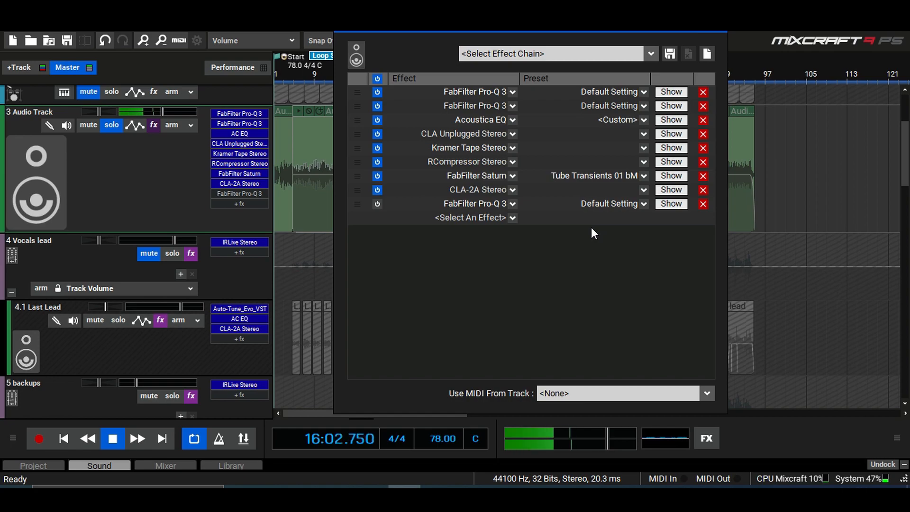
# - Enable the last FabFilter Pro-Q 3 in the track 3 effect chain, review its EQ curve and close its window
pyautogui.click(672, 204)
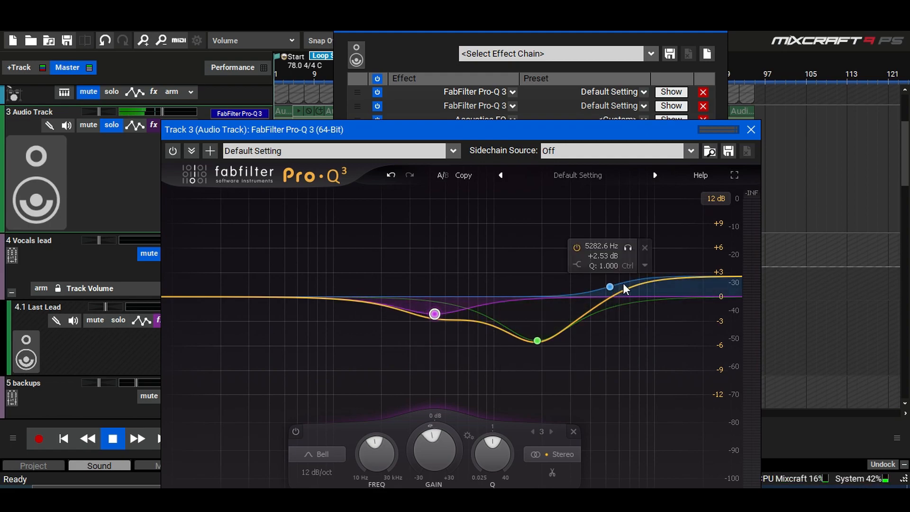
pyautogui.click(172, 151)
pyautogui.moveTo(458, 132); pyautogui.dragTo(459, 102)
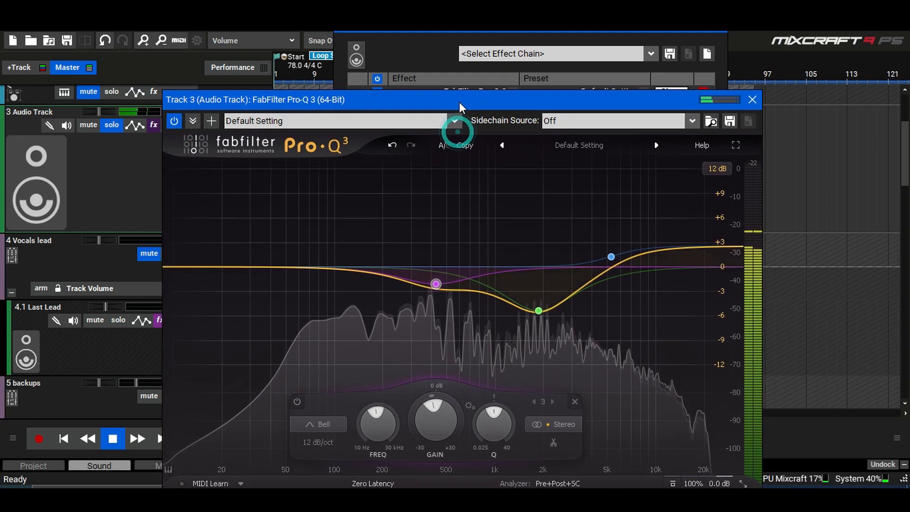
pyautogui.click(757, 101)
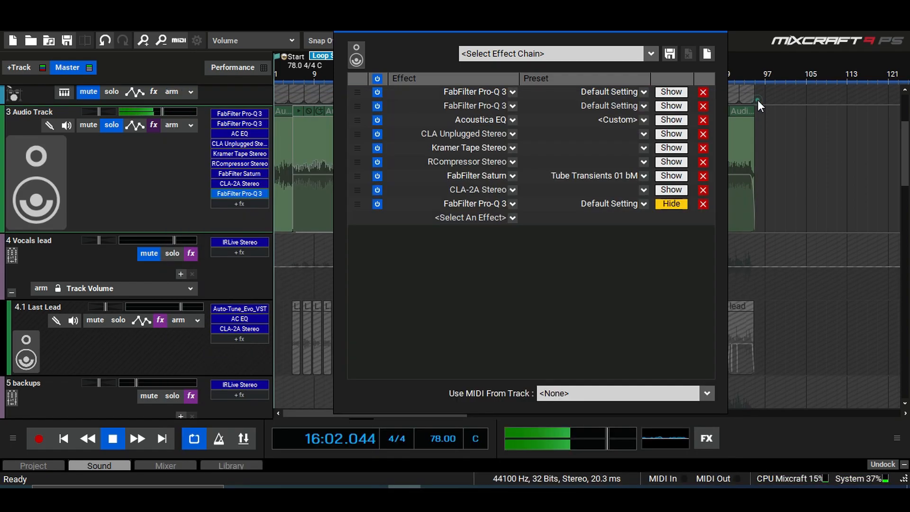
# - Compare track 3 with its whole effect chain bypassed and active, leave every effect enabled, and stop playback
pyautogui.click(375, 77)
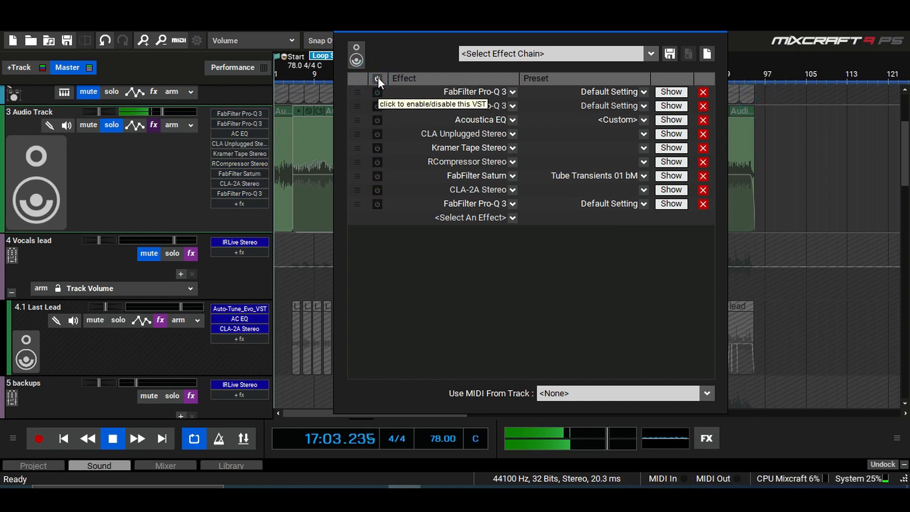
pyautogui.click(377, 78)
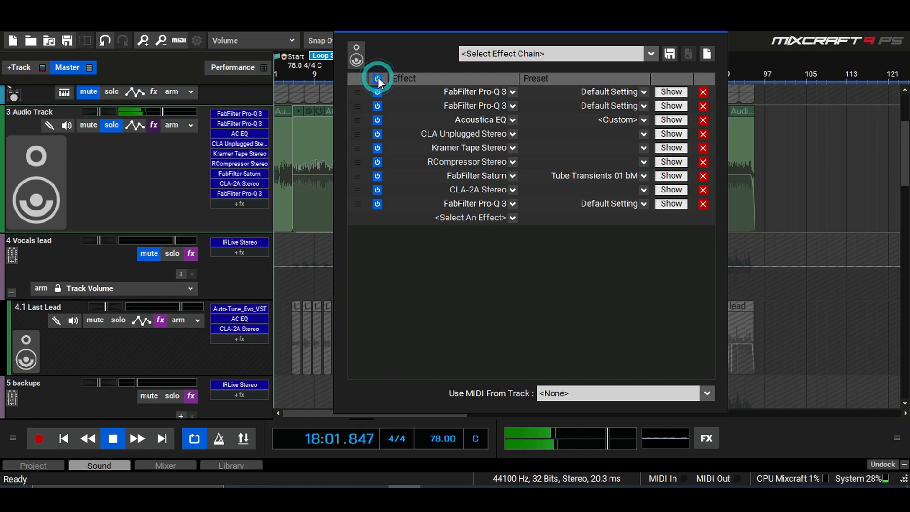
pyautogui.click(377, 78)
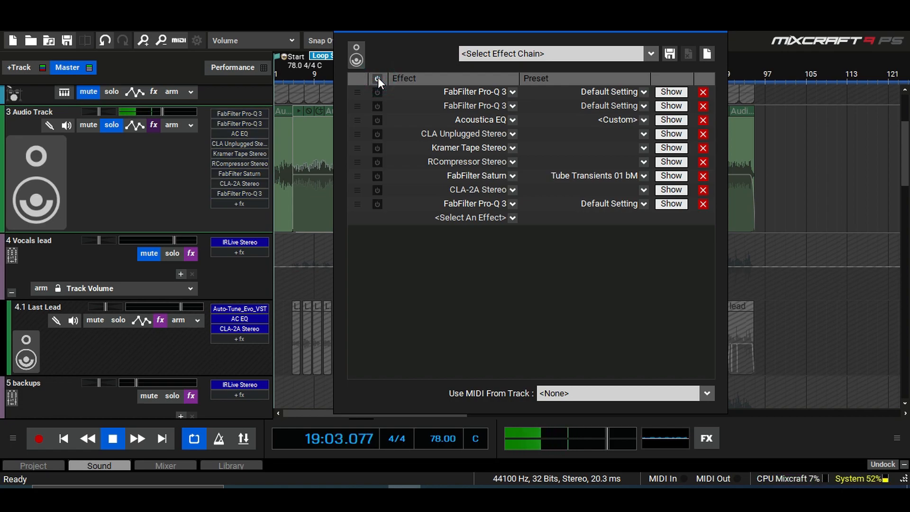
pyautogui.click(378, 77)
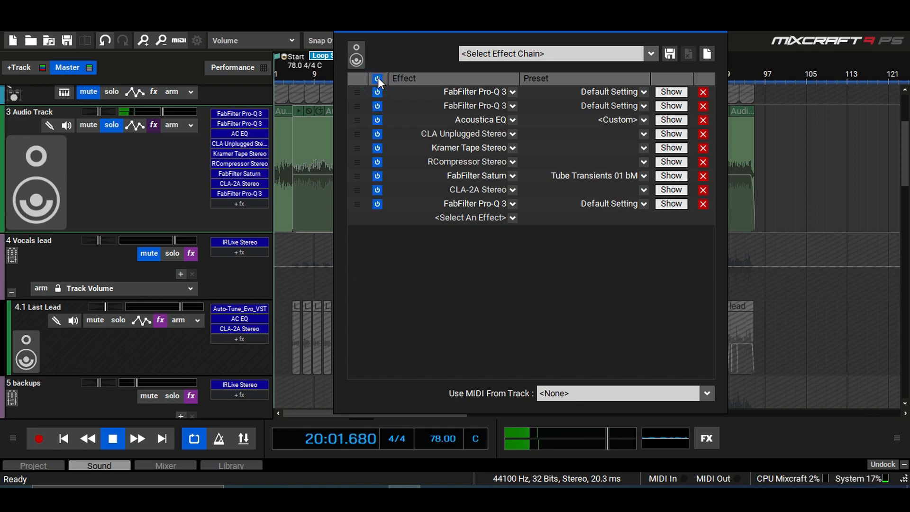
pyautogui.click(717, 31)
pyautogui.click(117, 441)
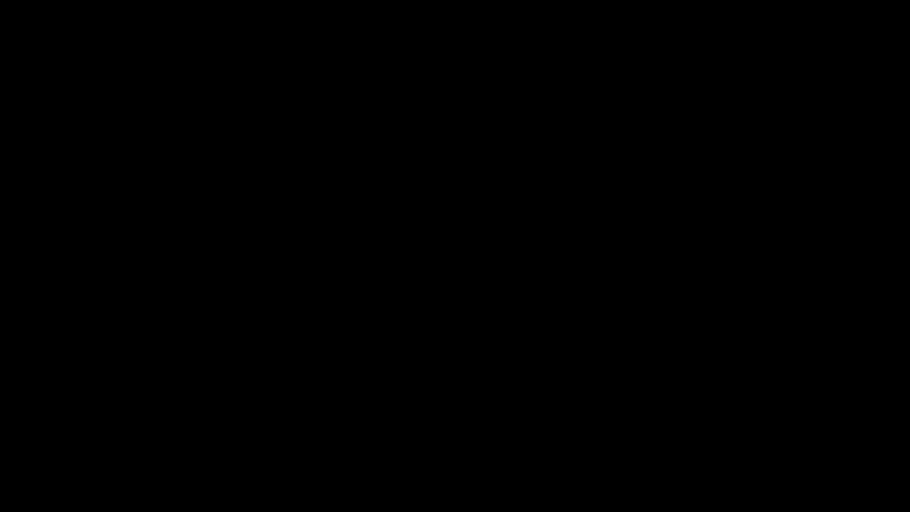